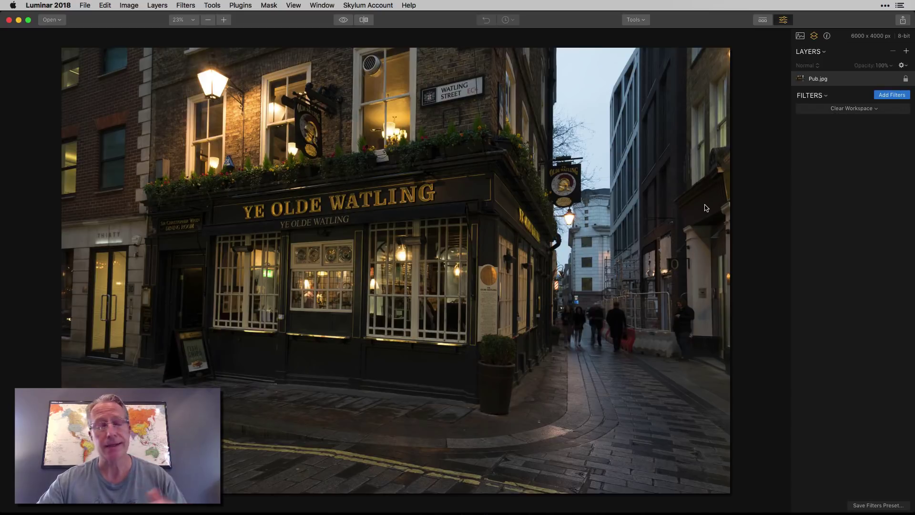
- Apply a warm, glowing preset to the pub photo and compare it with the original
left_click(763, 20)
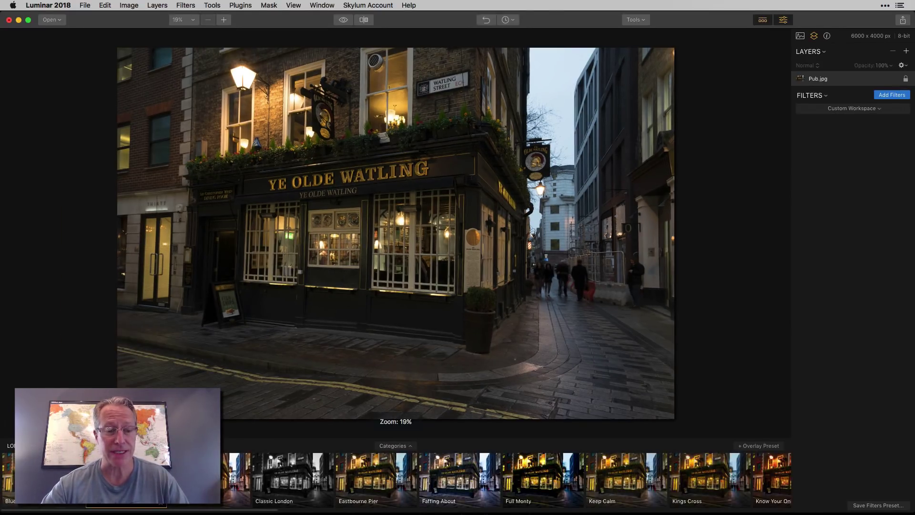
left_click(763, 20)
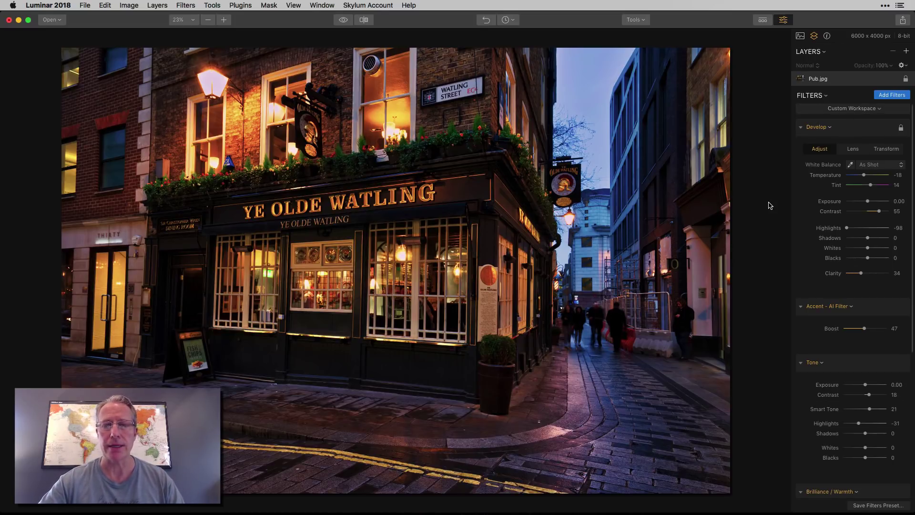
left_click(345, 21)
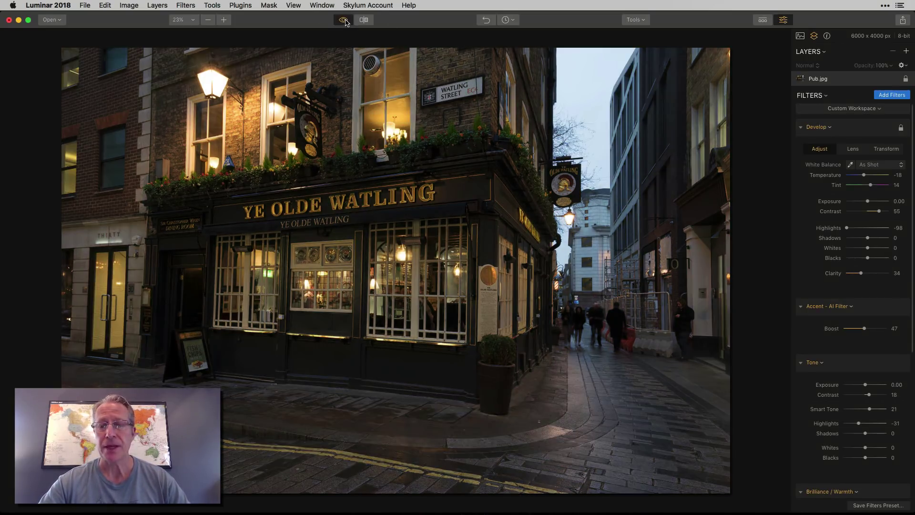
left_click(344, 21)
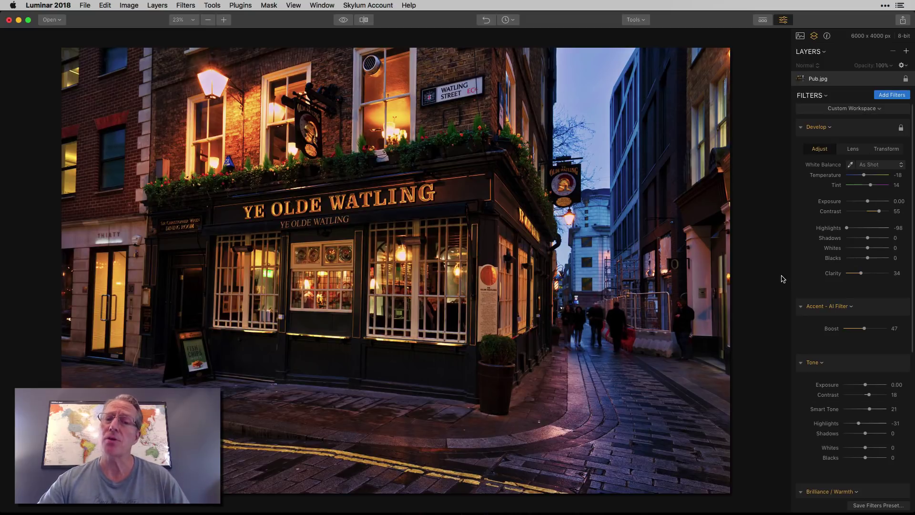
- Add a new empty adjustment layer, Layer 1, above Pub.jpg
left_click(907, 52)
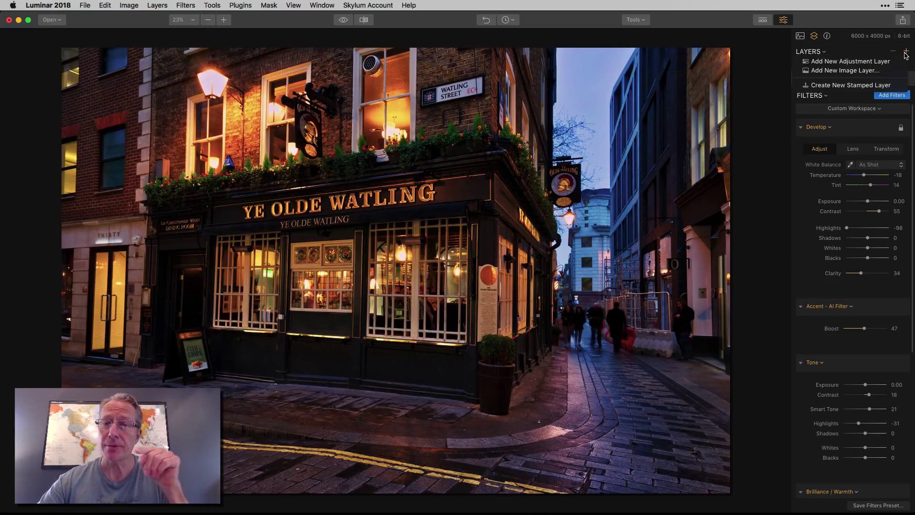
left_click(882, 62)
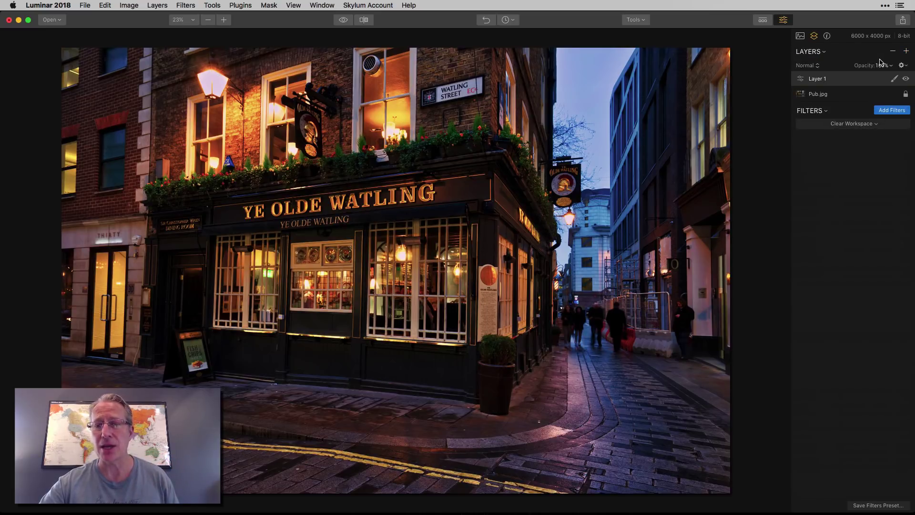
left_click(881, 106)
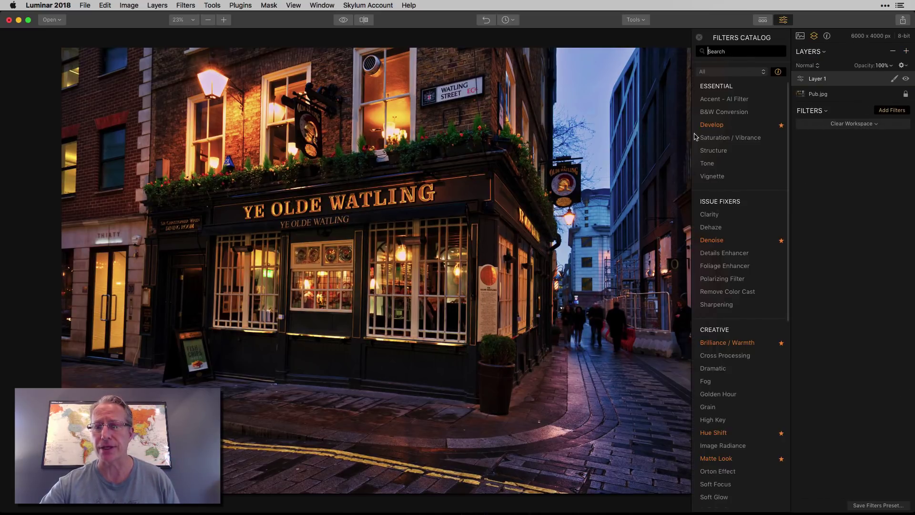
- Add the Structure, Soft Focus, Fog, Exposure and Color Balance filters to Layer 1 from the catalog
left_click(724, 150)
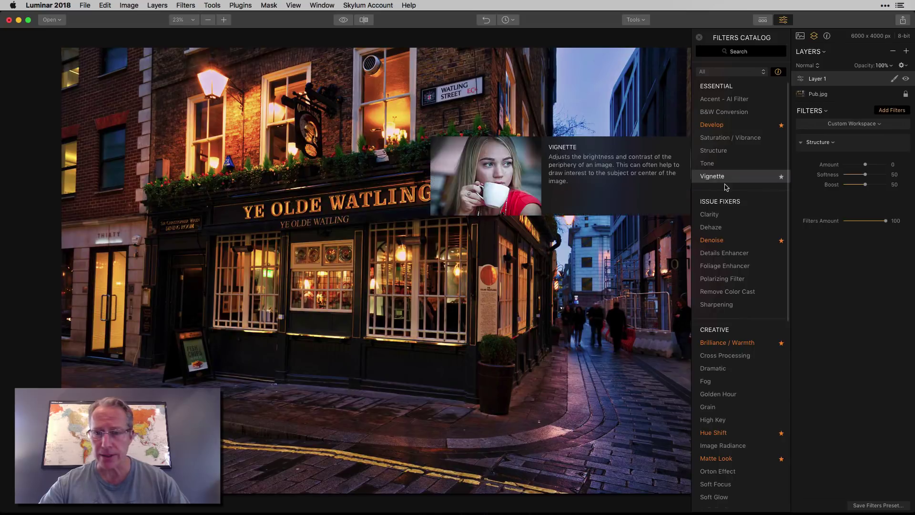
scroll(733, 231, "down", 3)
scroll(734, 231, "down", 5)
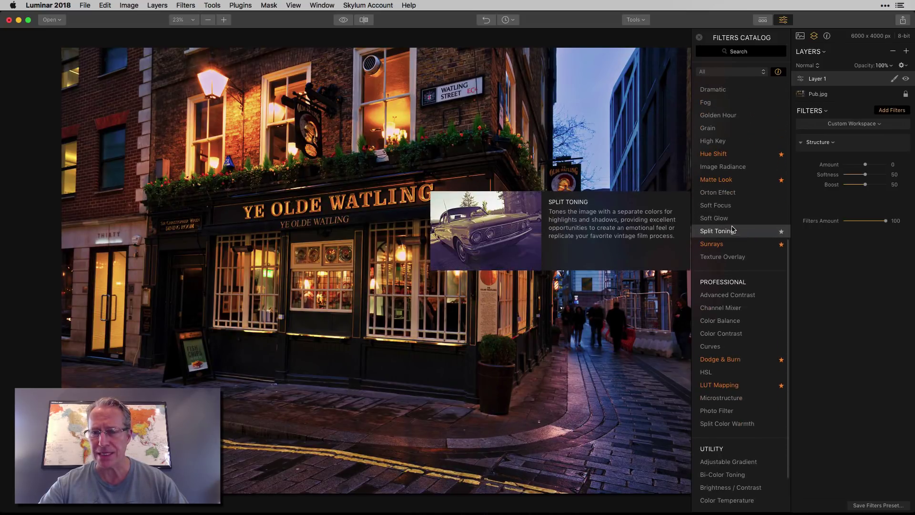
left_click(730, 205)
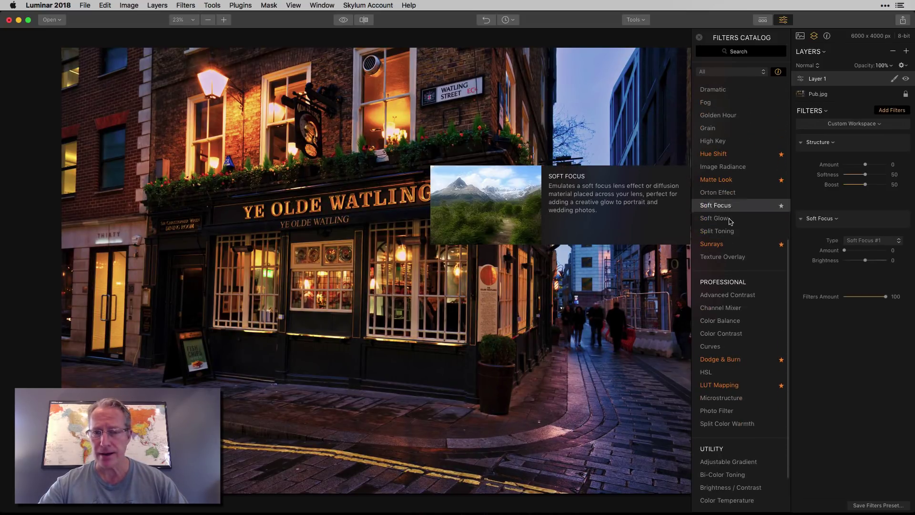
scroll(715, 143, "up", 1)
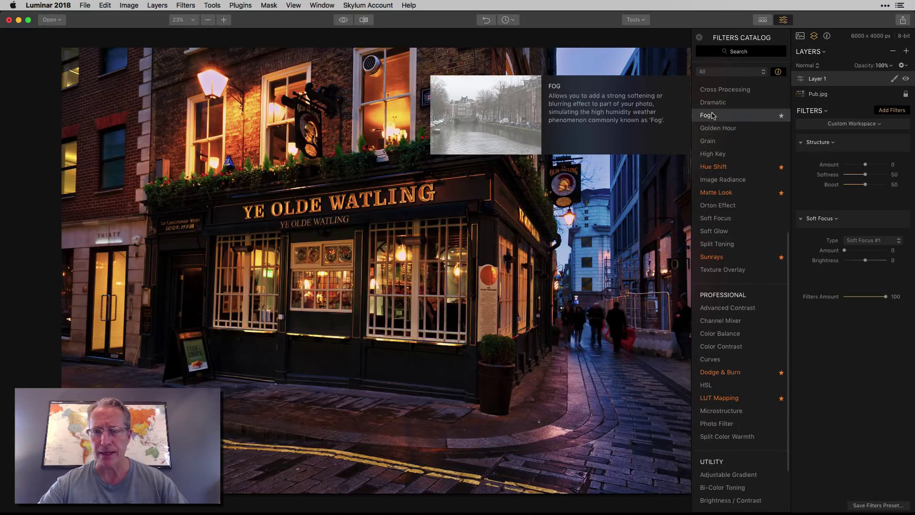
left_click(713, 115)
scroll(726, 223, "down", 3)
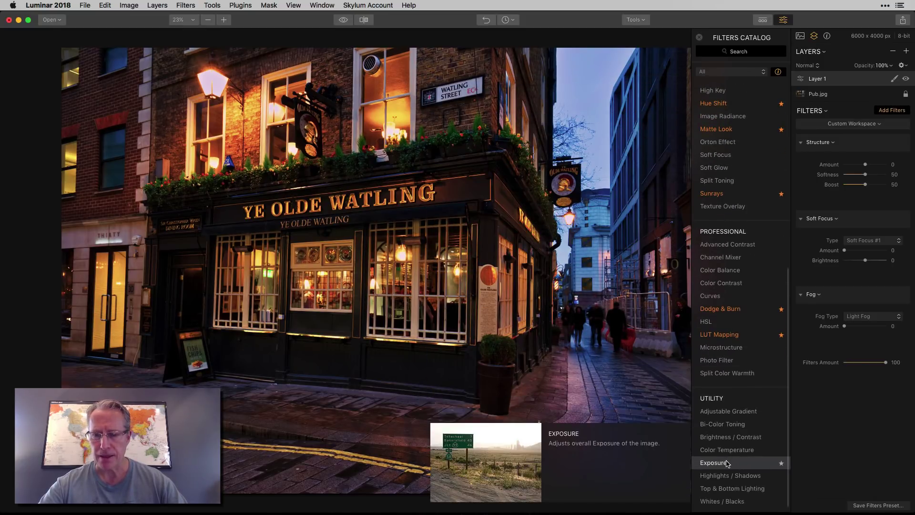
left_click(727, 463)
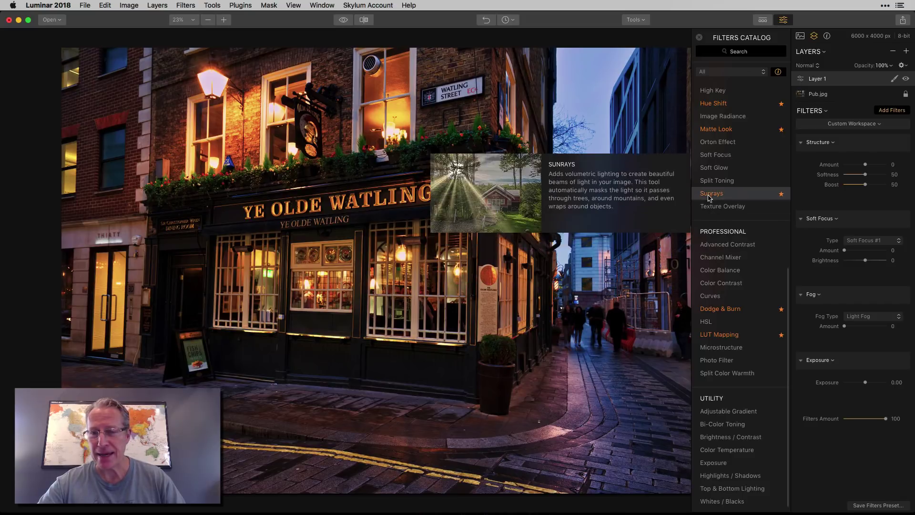
scroll(724, 258, "up", 1)
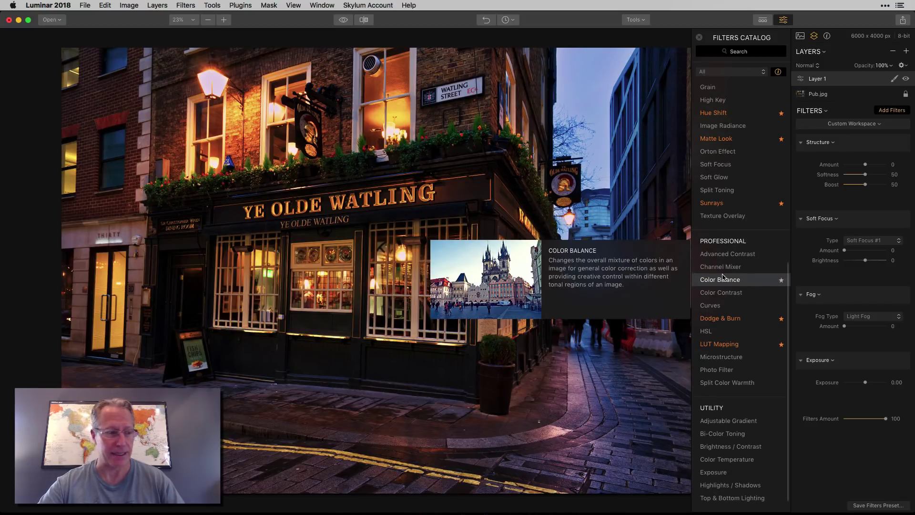
left_click(724, 280)
left_click(699, 37)
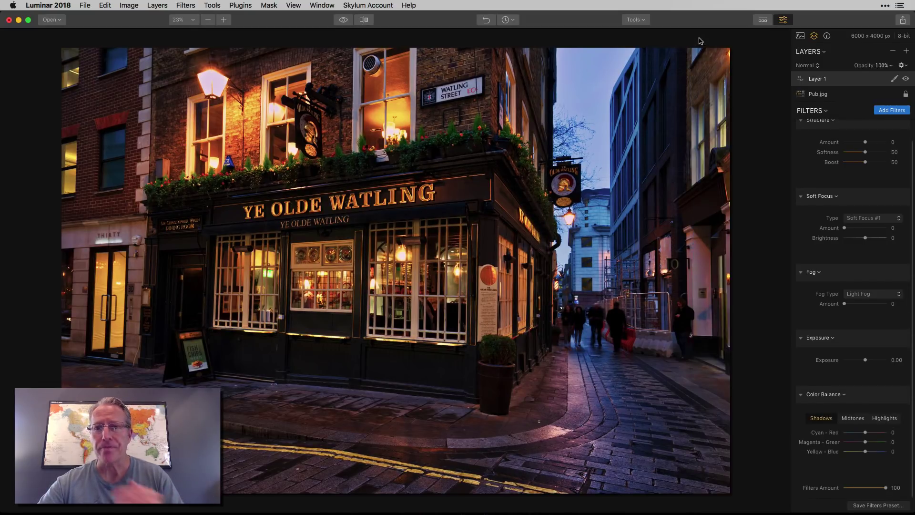
scroll(859, 195, "up", 2)
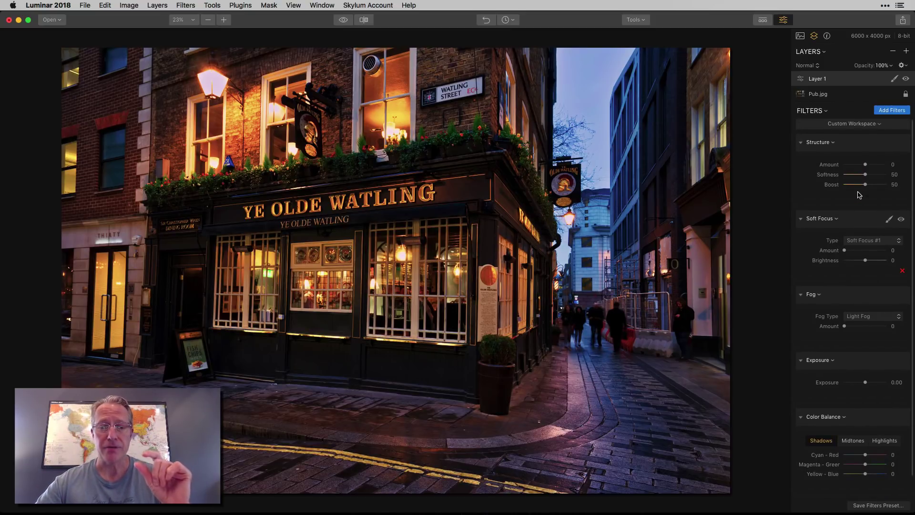
- Set Structure to Amount -100, Softness 100, Boost 100, and Soft Focus to Amount 100, Brightness -100
left_click_drag(866, 164, 808, 169)
left_click_drag(867, 174, 914, 166)
left_click_drag(866, 185, 913, 186)
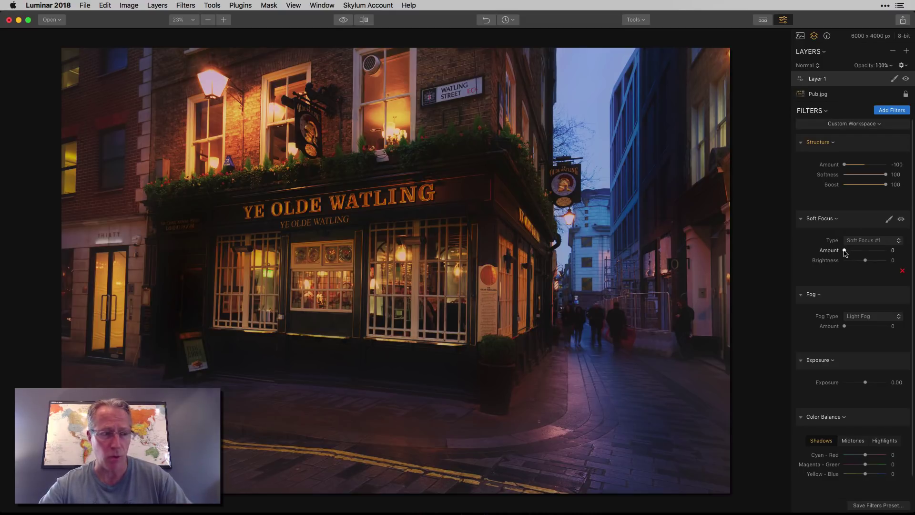
left_click_drag(845, 253, 795, 261)
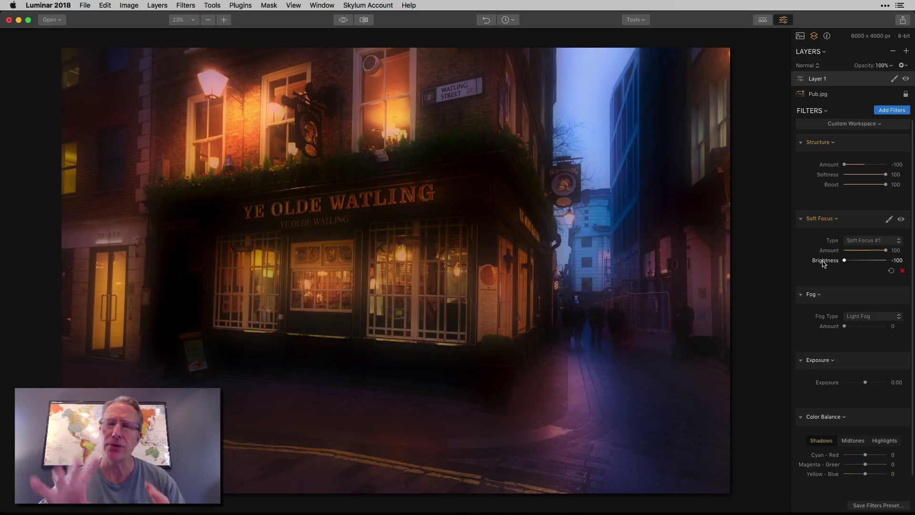
- Switch the Fog type to Dark Fog, raise its amount, and lower Exposure toward -0.80
left_click(858, 316)
left_click(859, 328)
left_click_drag(845, 327, 858, 328)
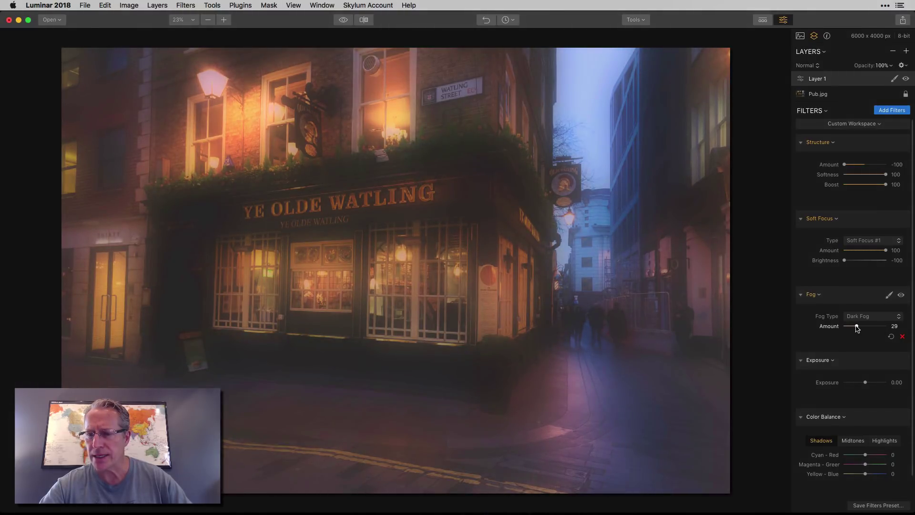
scroll(854, 372, "down", 1)
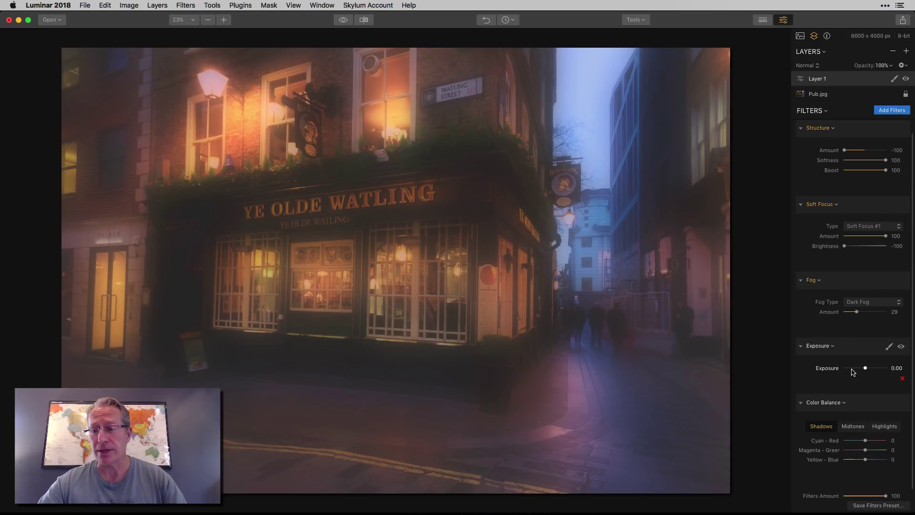
left_click(864, 306)
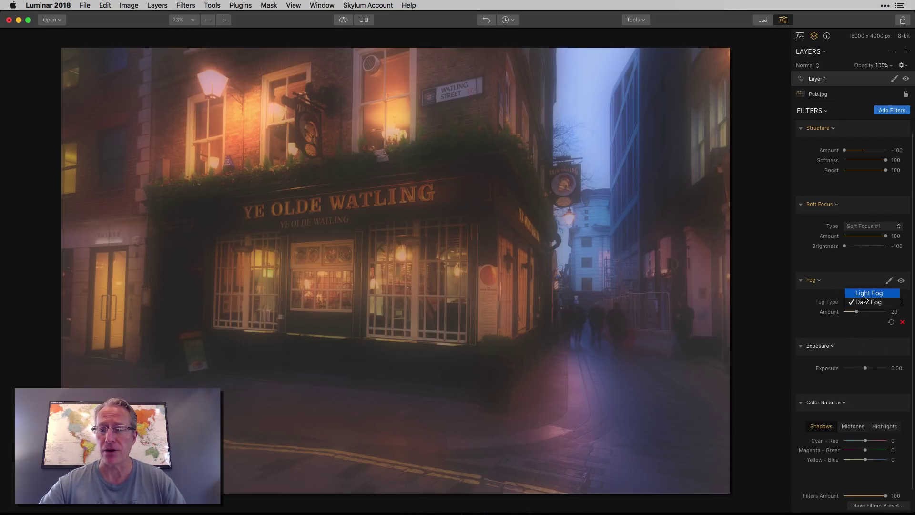
left_click(865, 294)
left_click(866, 300)
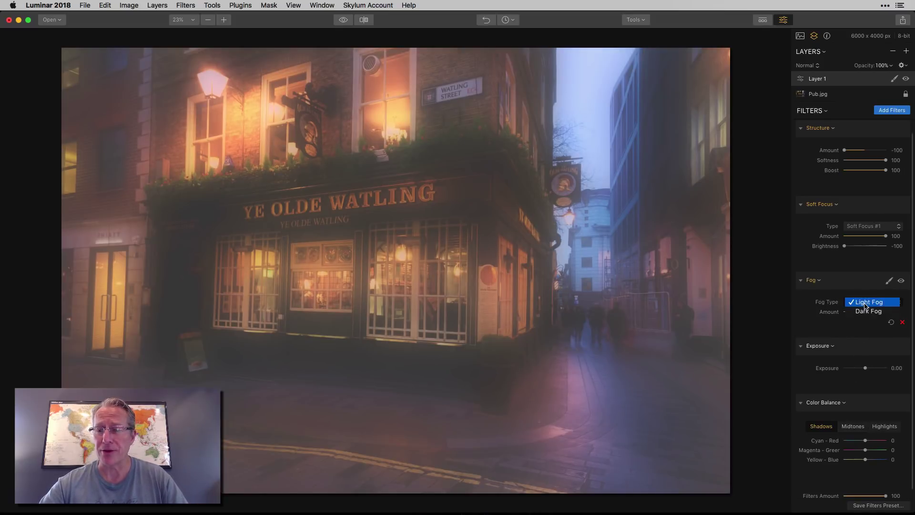
left_click(866, 315)
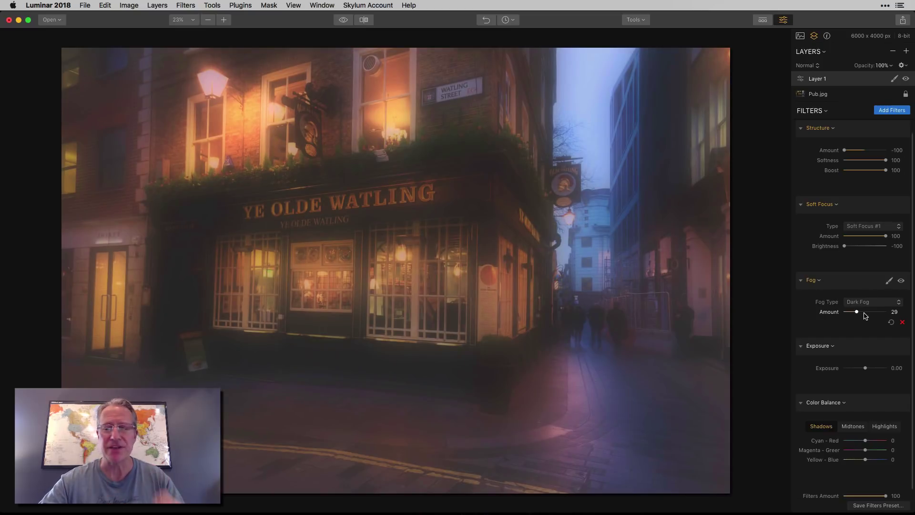
left_click_drag(865, 368, 856, 370)
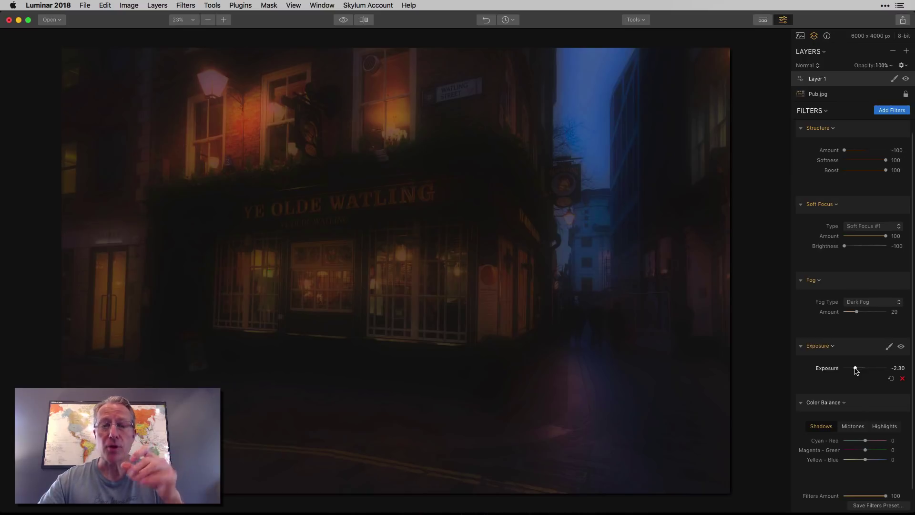
- Shift Color Balance shadows toward cyan, midtones toward blue, highlights to Cyan-Red -2 and Yellow-Blue 3
scroll(856, 405, "down", 1)
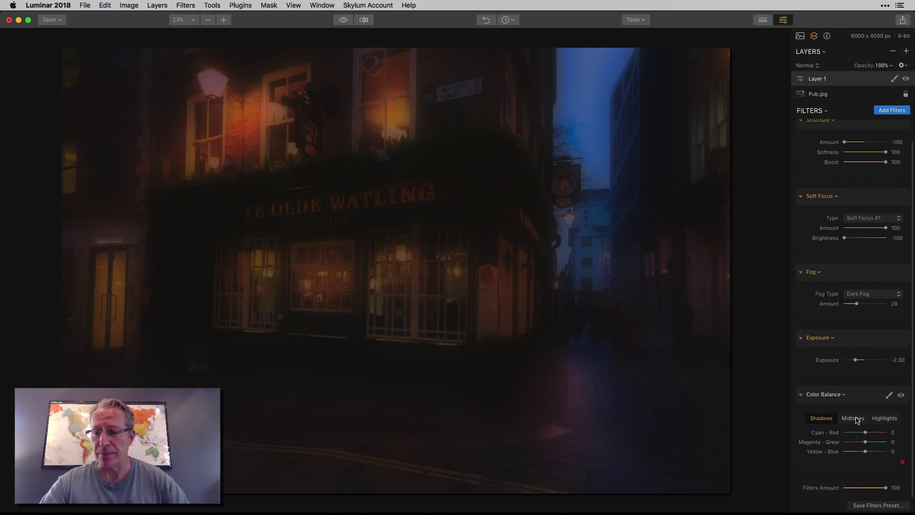
left_click_drag(866, 432, 867, 455)
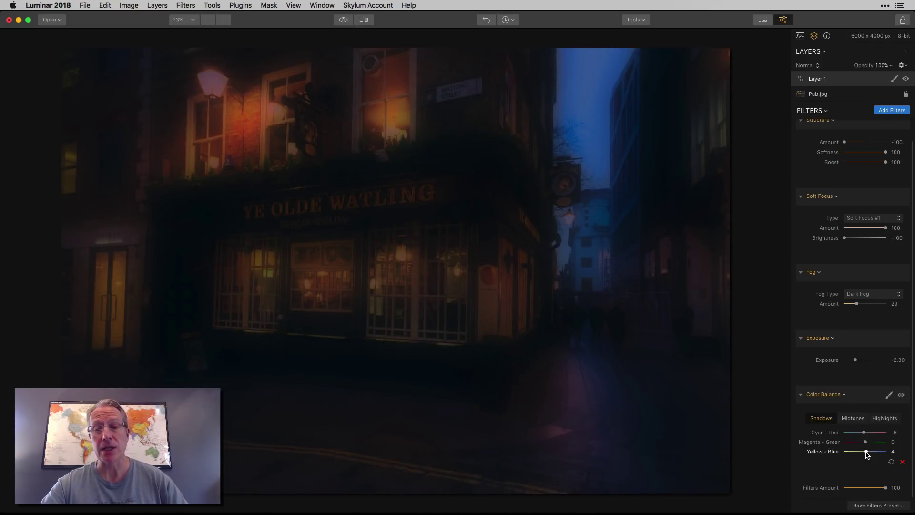
left_click(854, 418)
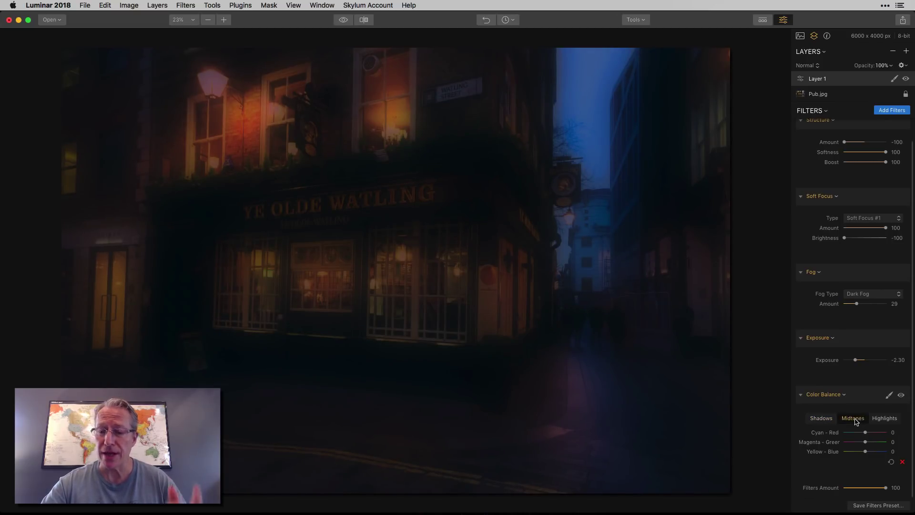
left_click(867, 454)
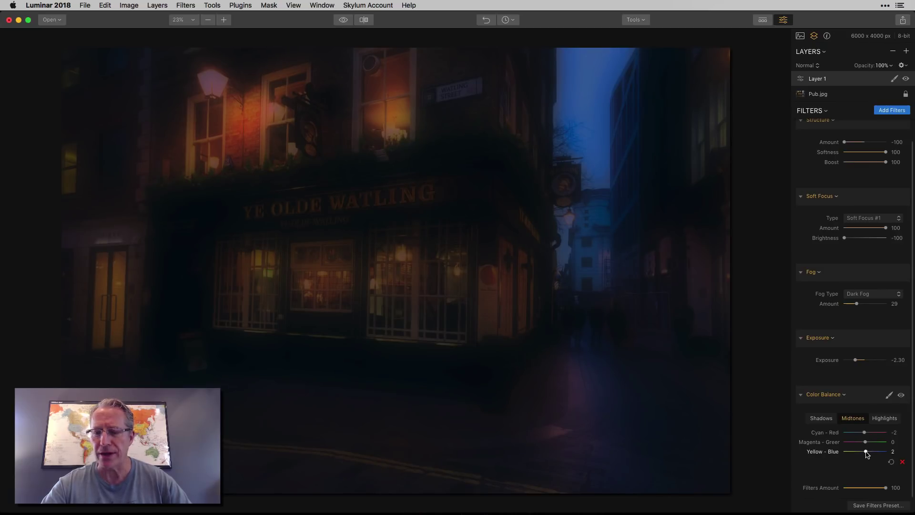
left_click(883, 420)
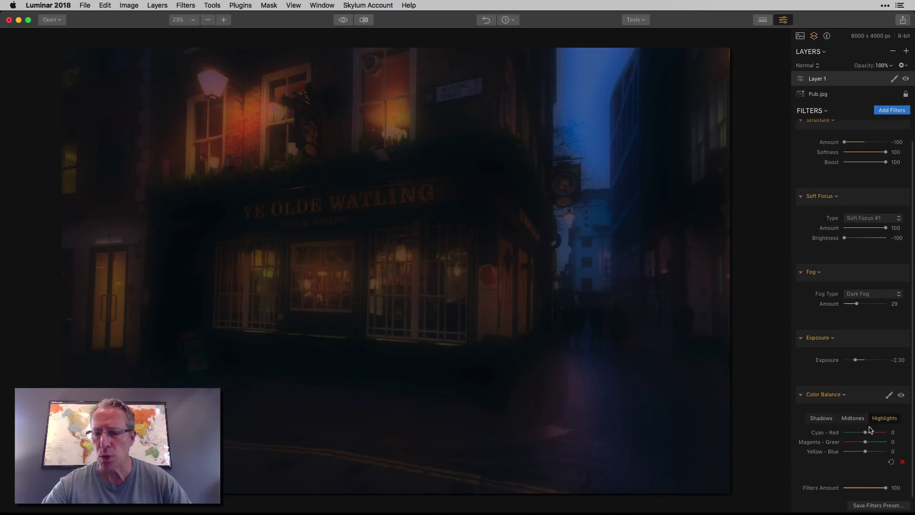
left_click(867, 433)
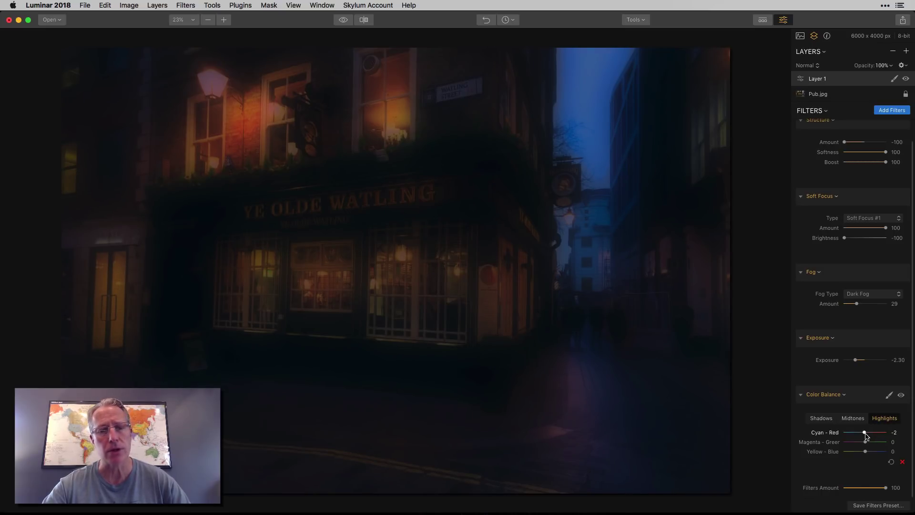
left_click_drag(865, 452, 867, 454)
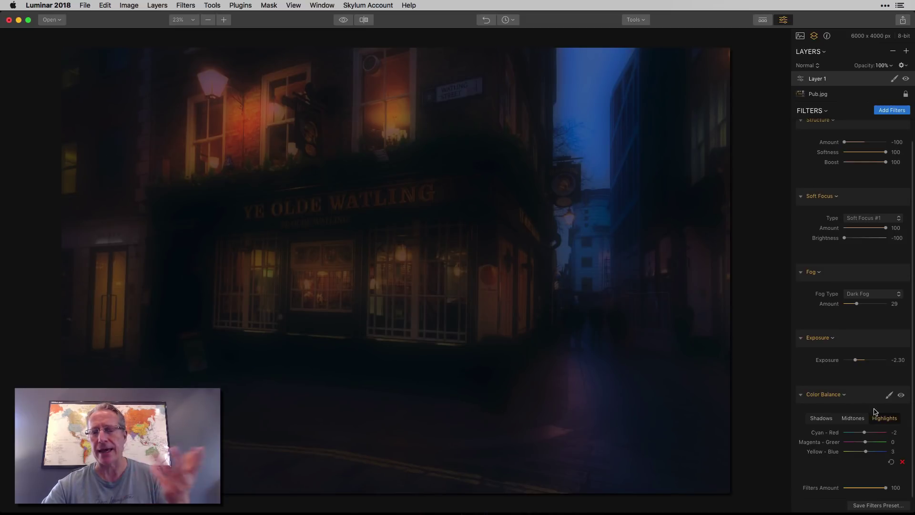
- Compare the photo with Color Balance hidden and shown, then bring up Layer 1's masking options
left_click(901, 395)
left_click(902, 396)
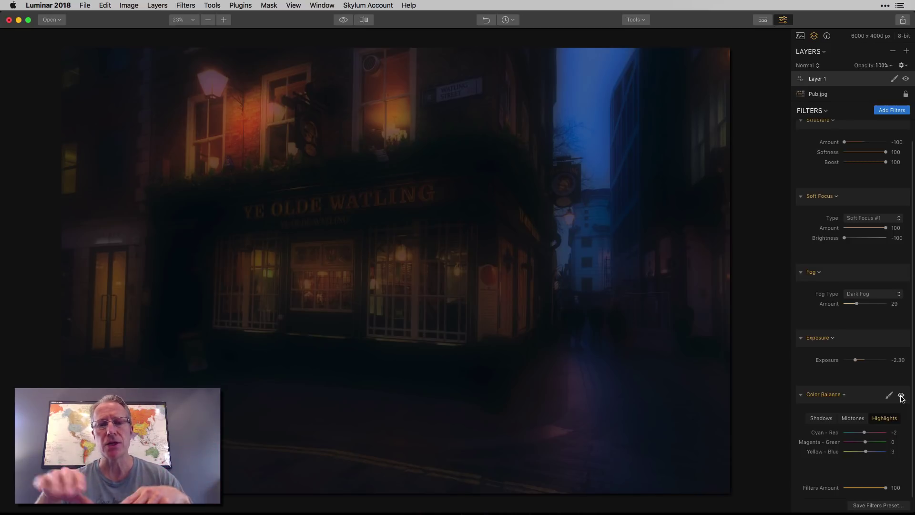
scroll(874, 261, "up", 2)
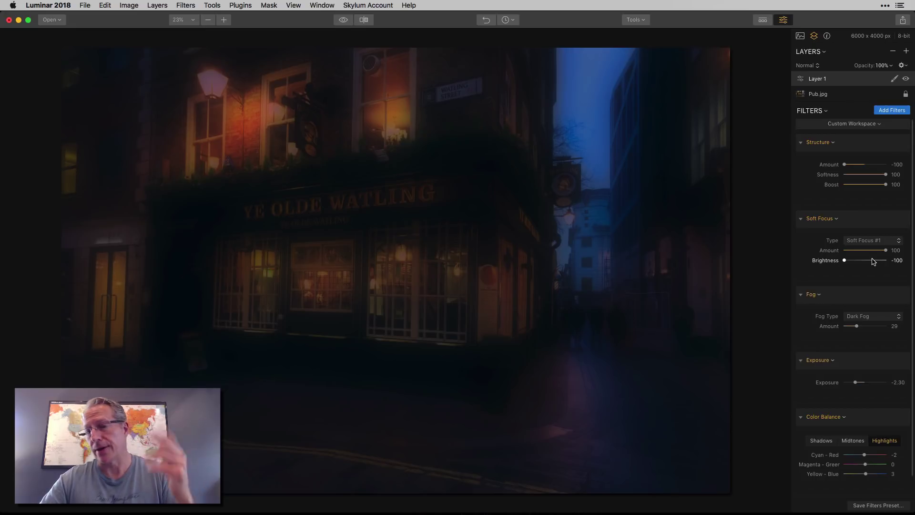
left_click(895, 79)
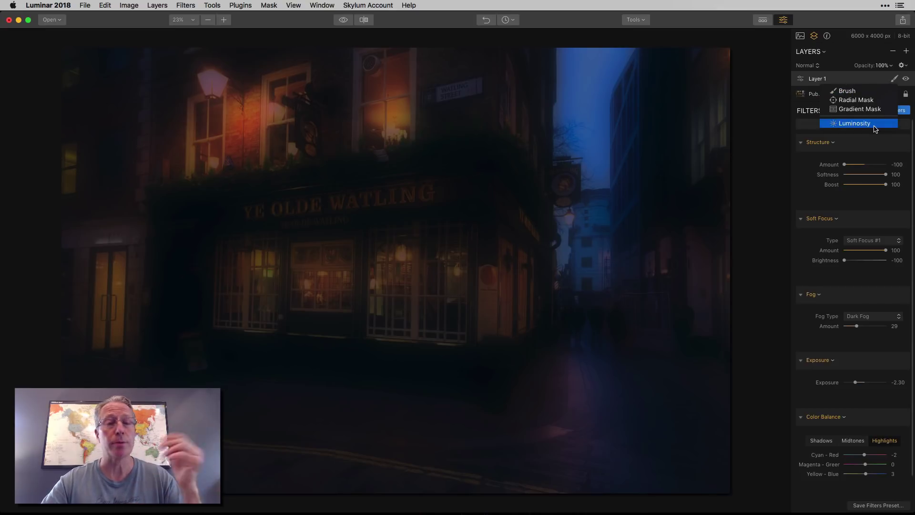
- Draw a Radial Mask circle on Layer 1 centred on the pub's lit front
left_click(868, 100)
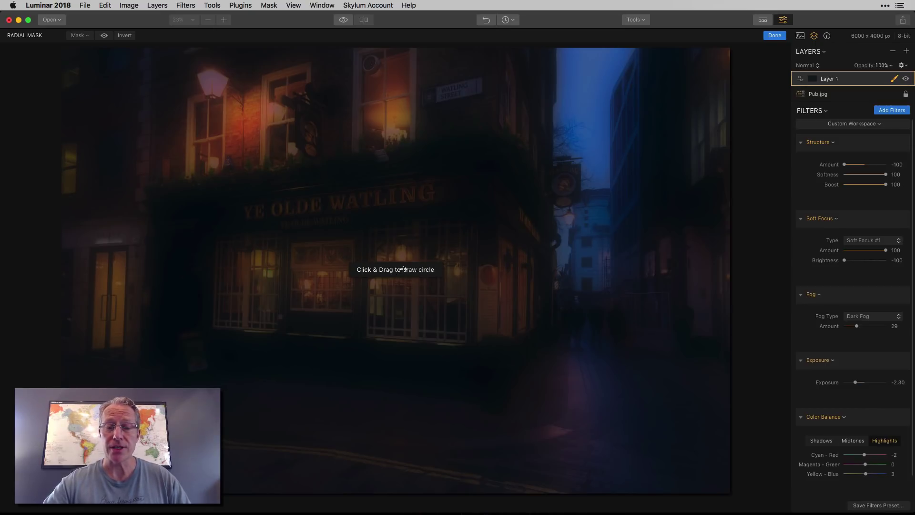
left_click_drag(403, 269, 504, 270)
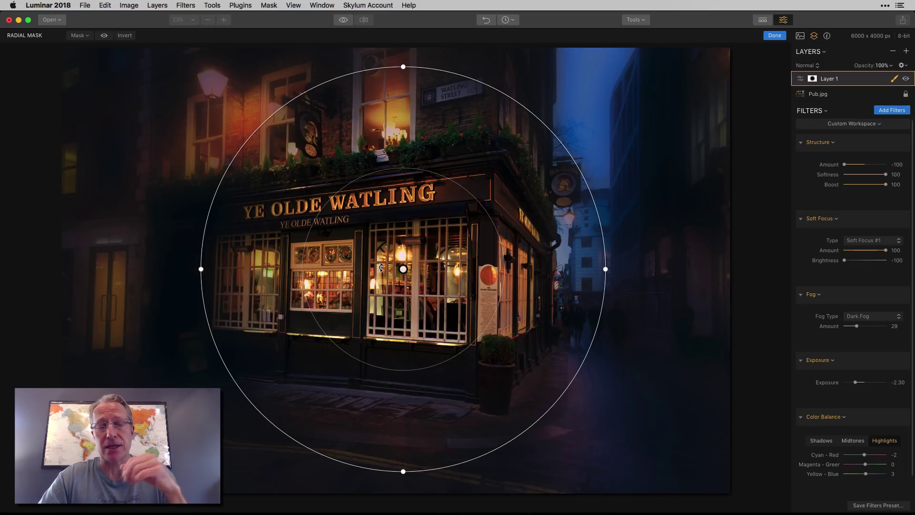
- Check the mask overlay, then stretch the radial mask into a wide ellipse and move it over the pub
left_click(104, 35)
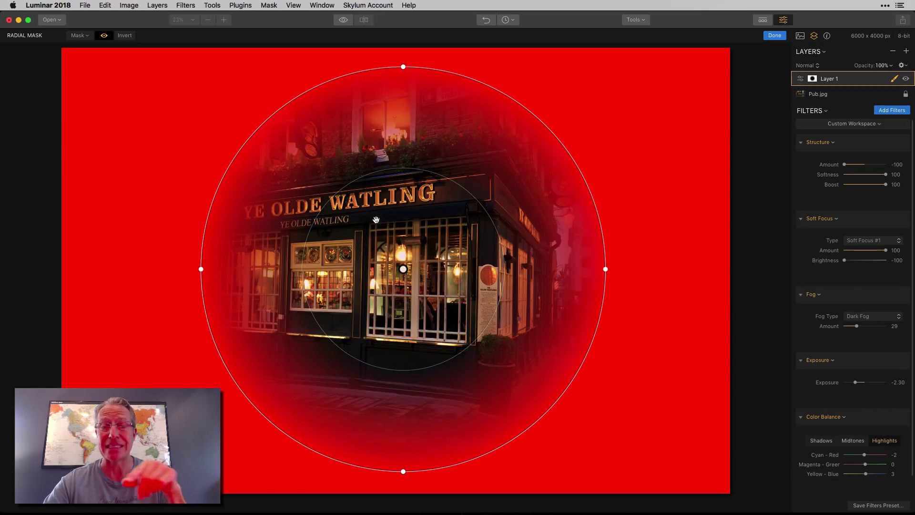
left_click(104, 36)
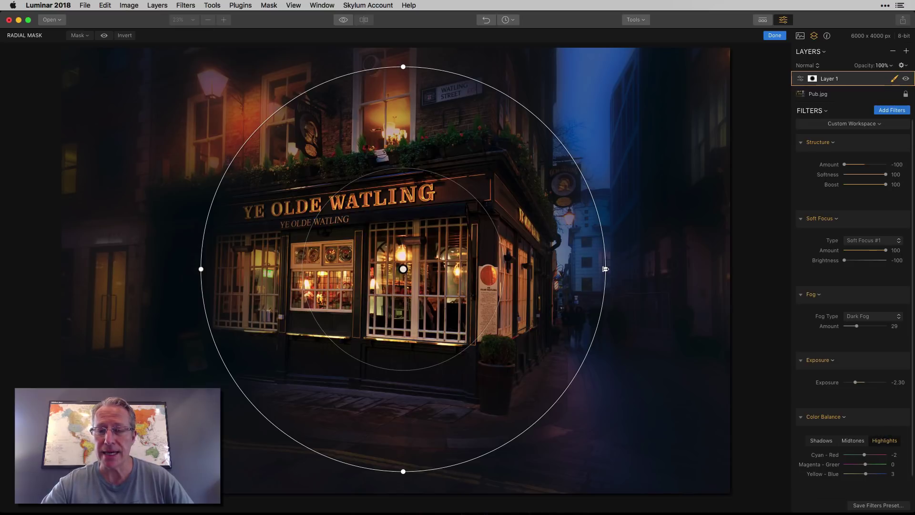
left_click_drag(606, 268, 683, 269)
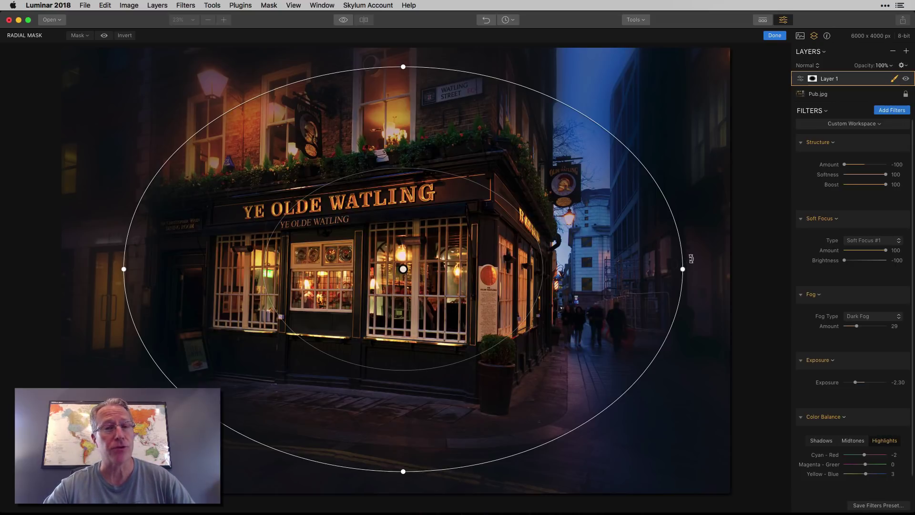
mouse_move(691, 259)
left_mouse_down()
mouse_move(688, 235)
mouse_move(690, 274)
mouse_move(693, 260)
left_mouse_up()
left_click_drag(497, 278, 460, 279)
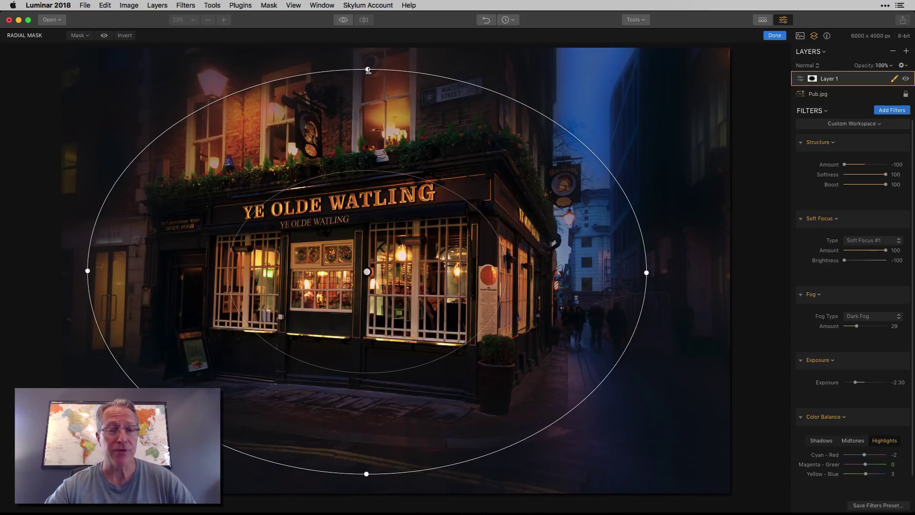
- Reshape the ellipse and its feathered inner and outer edges to cover the pub frontage, checking the overlay
mouse_move(368, 70)
left_mouse_down()
mouse_move(367, 79)
mouse_move(367, 71)
left_mouse_up()
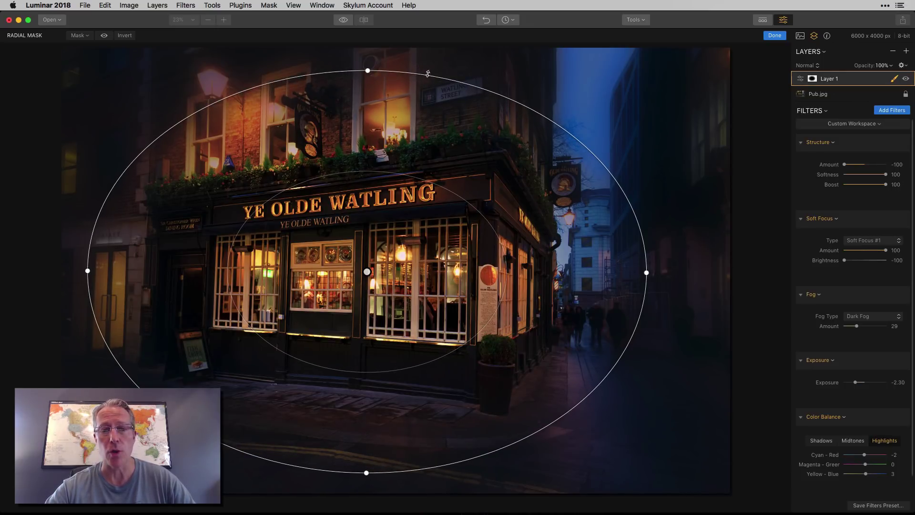
left_click_drag(438, 76, 428, 102)
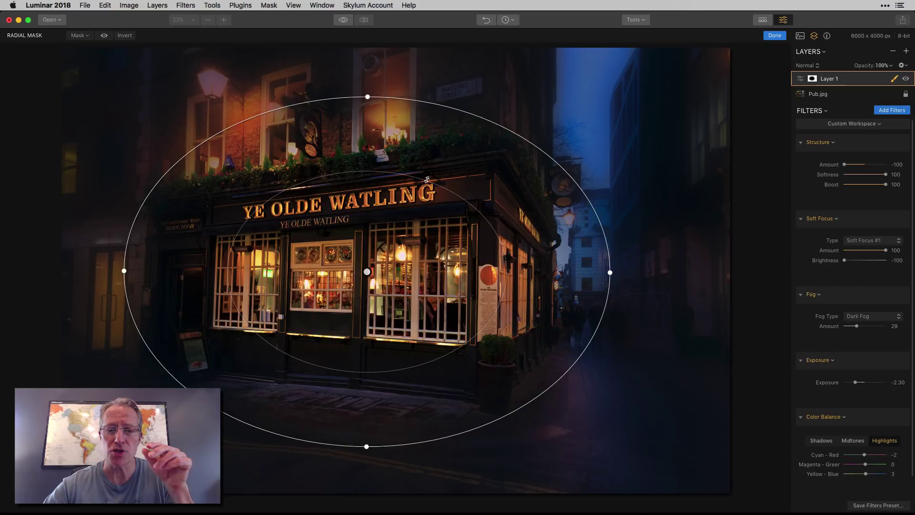
left_click_drag(427, 180, 419, 193)
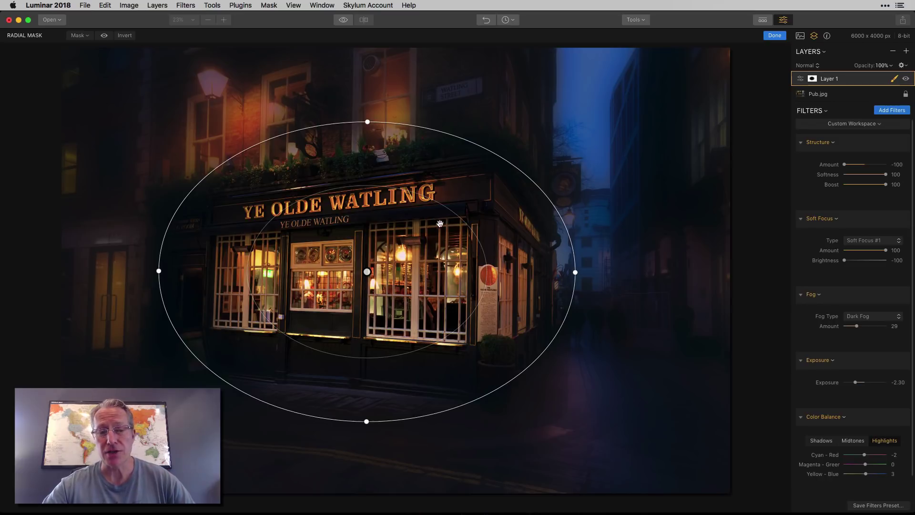
left_click_drag(455, 210, 482, 195)
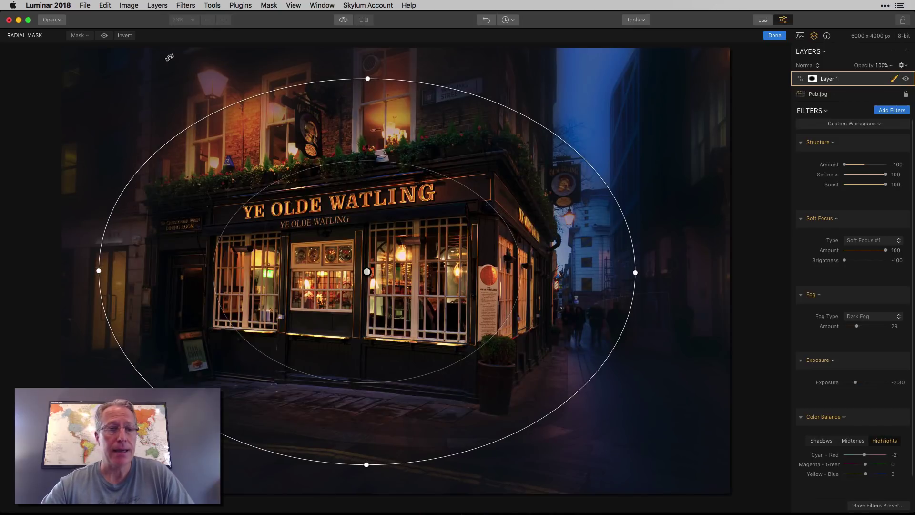
left_click(105, 36)
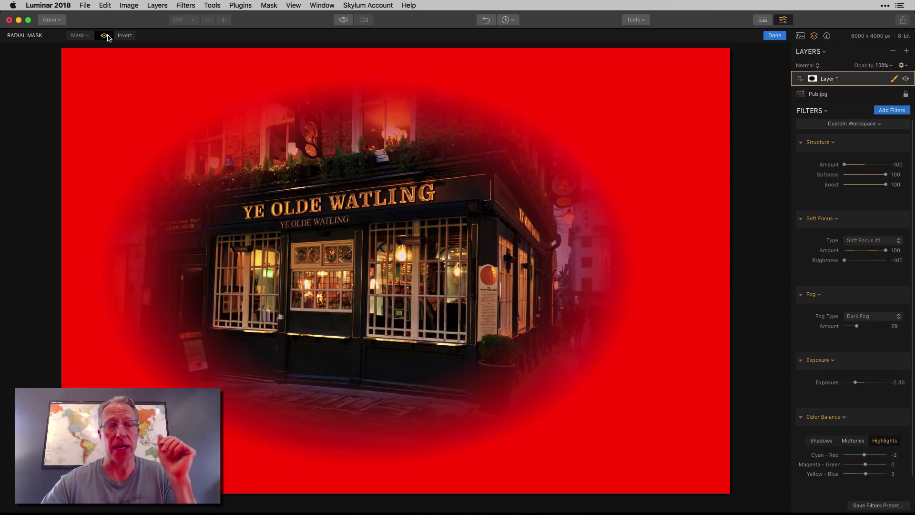
left_click(104, 36)
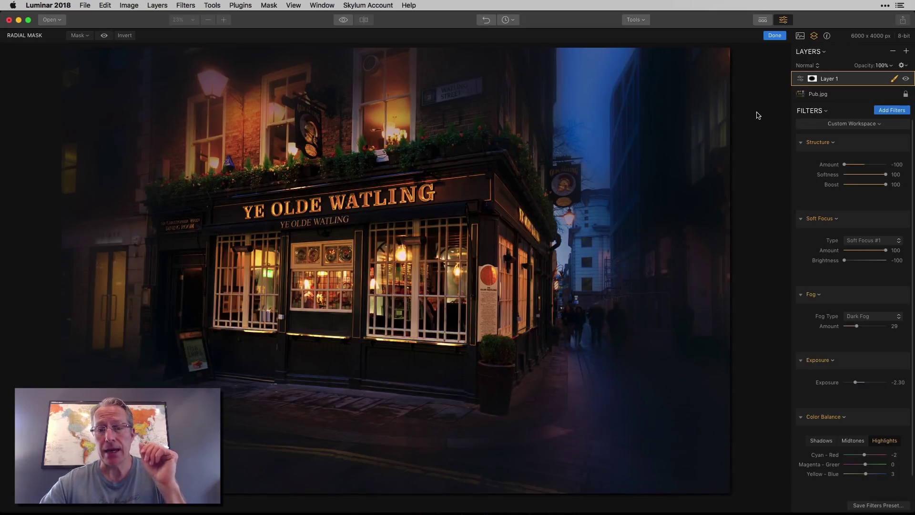
- Compare Layer 1 on and off, ease its Exposure to -1.98, and start a new radial mask
left_click(778, 36)
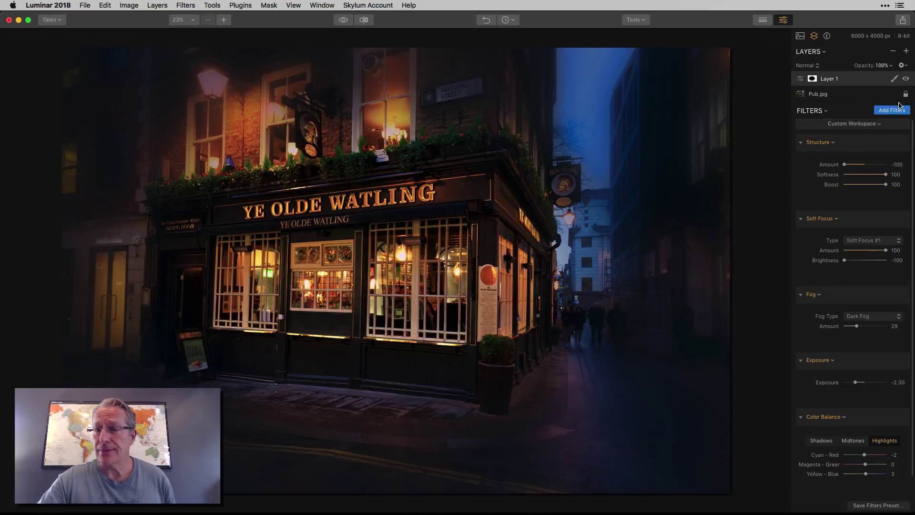
left_click(906, 80)
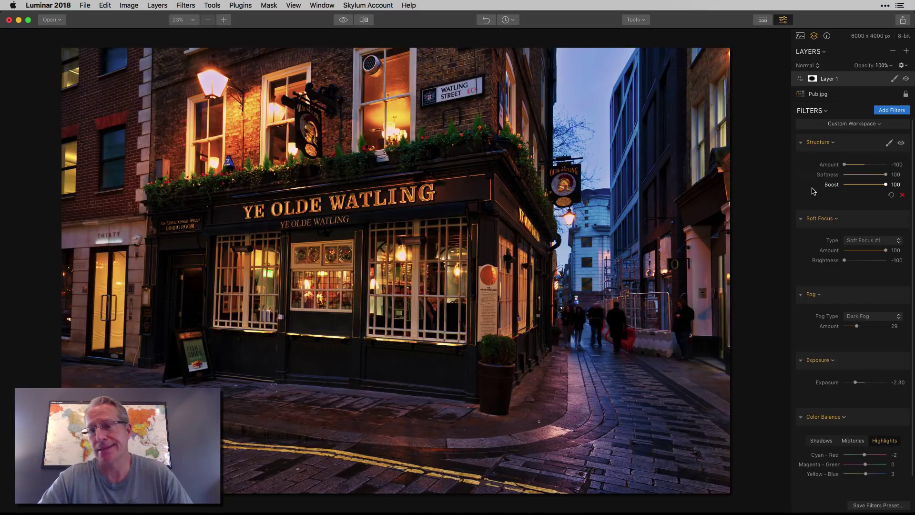
left_click(906, 80)
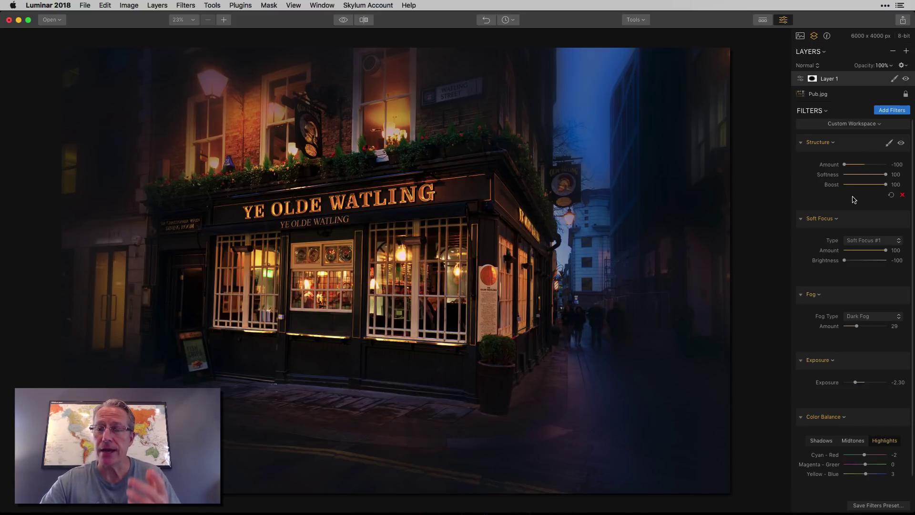
left_click_drag(854, 383, 857, 385)
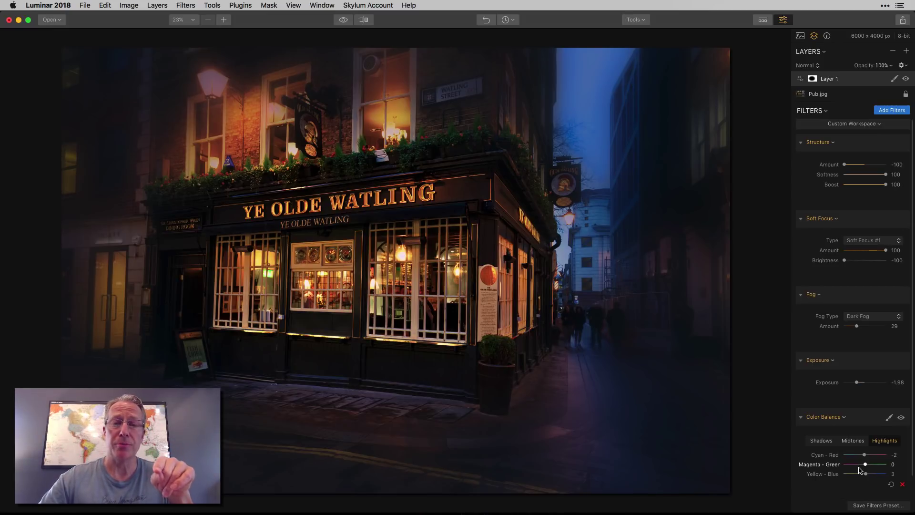
left_click(894, 79)
left_click(856, 100)
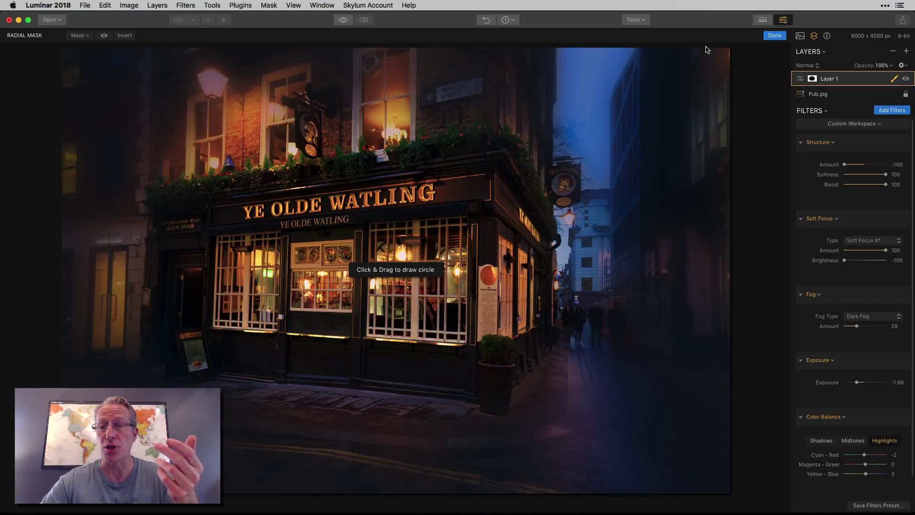
- Abandon the new radial mask and preview Layer 1's existing mask as a red overlay in Brush mode
left_click(773, 36)
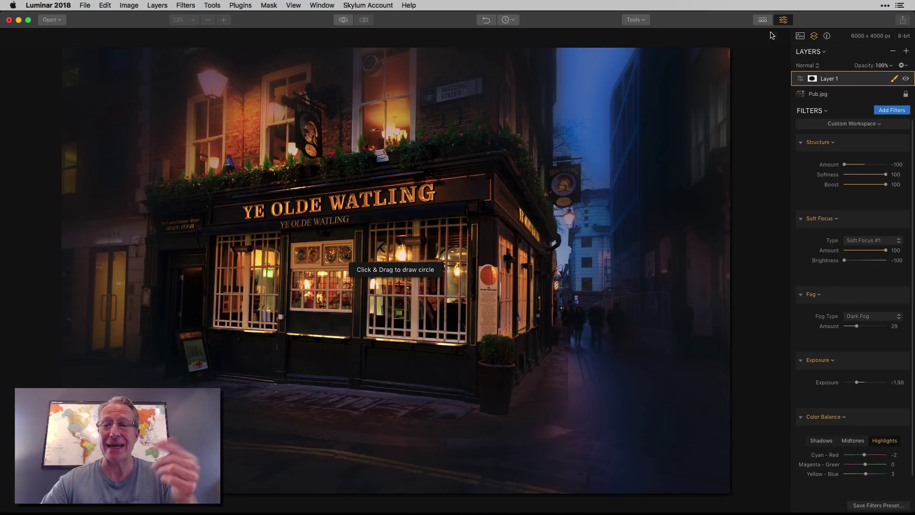
left_click(893, 79)
left_click(847, 91)
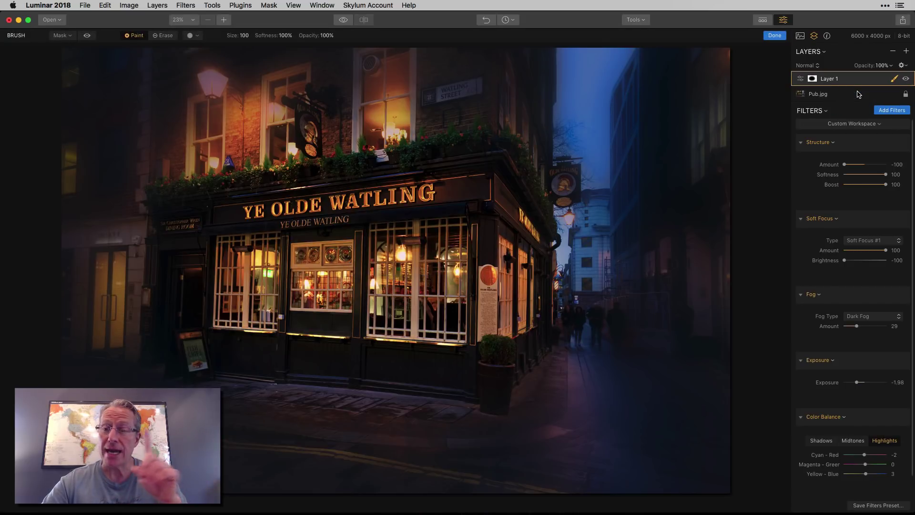
left_click(87, 36)
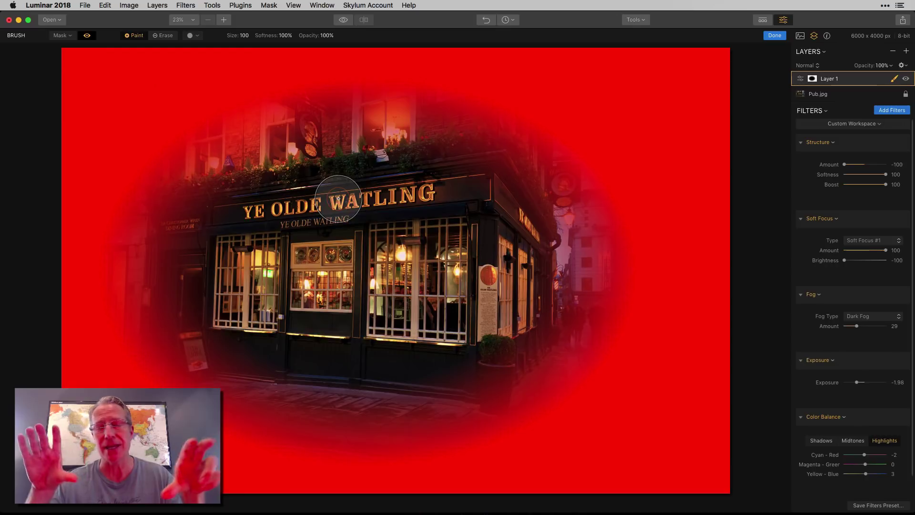
left_click(87, 35)
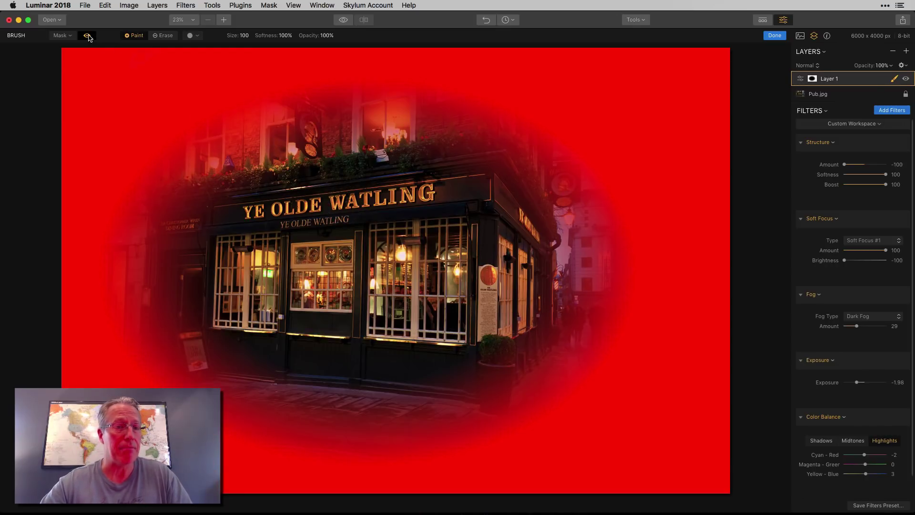
left_click(775, 37)
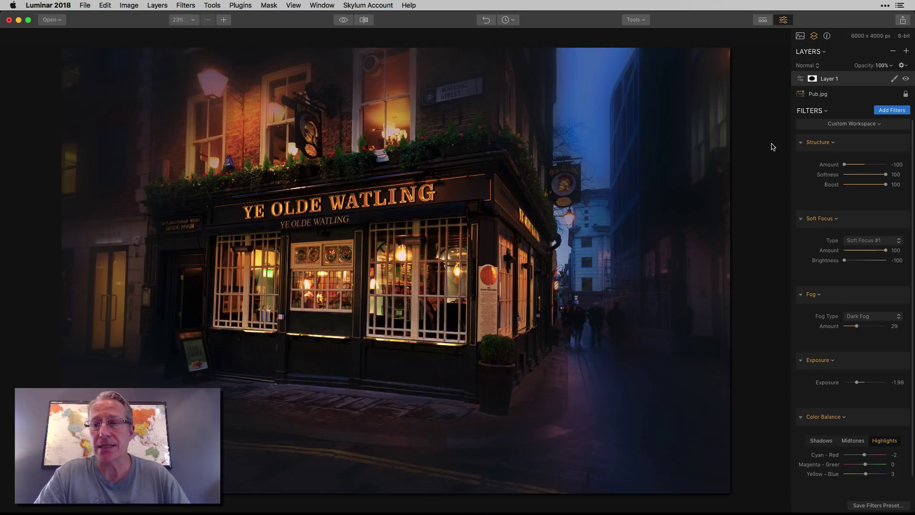
left_click(902, 65)
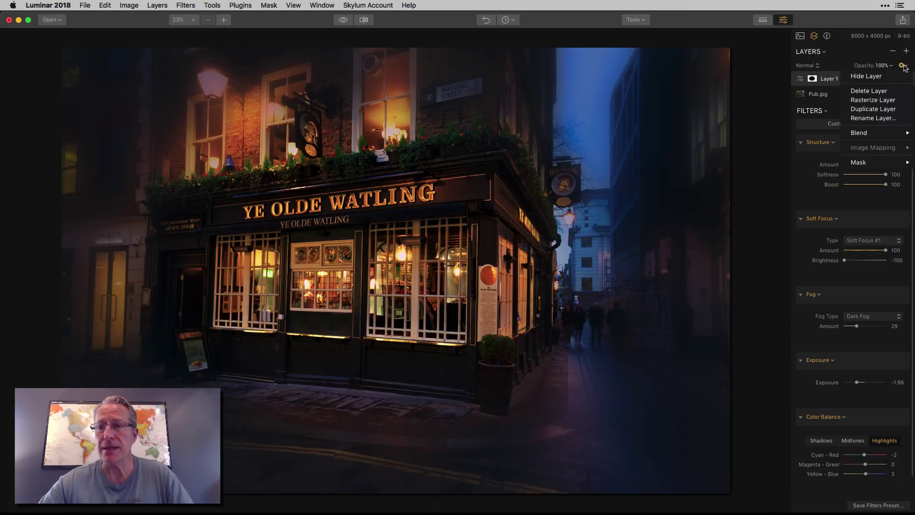
- Invert Layer 1's mask to compare, then restore it so only the edges stay dark
mouse_move(857, 163)
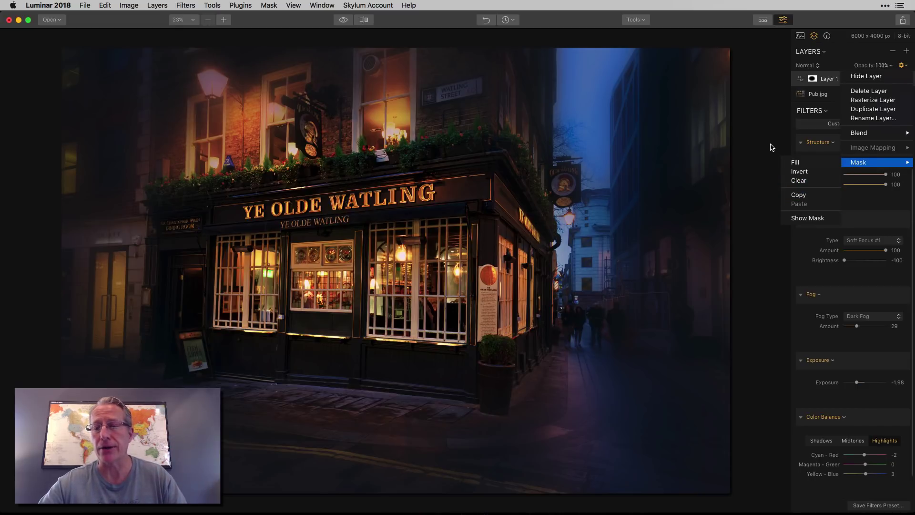
left_click(798, 172)
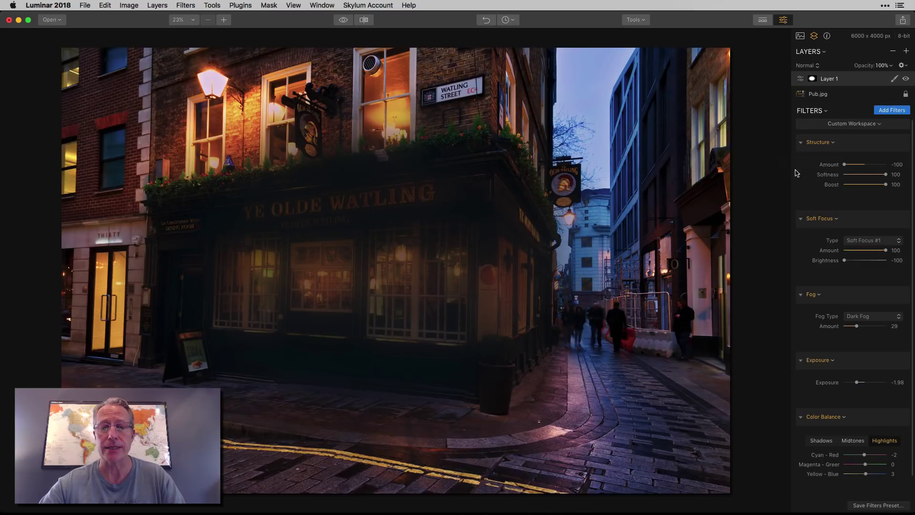
left_click(903, 66)
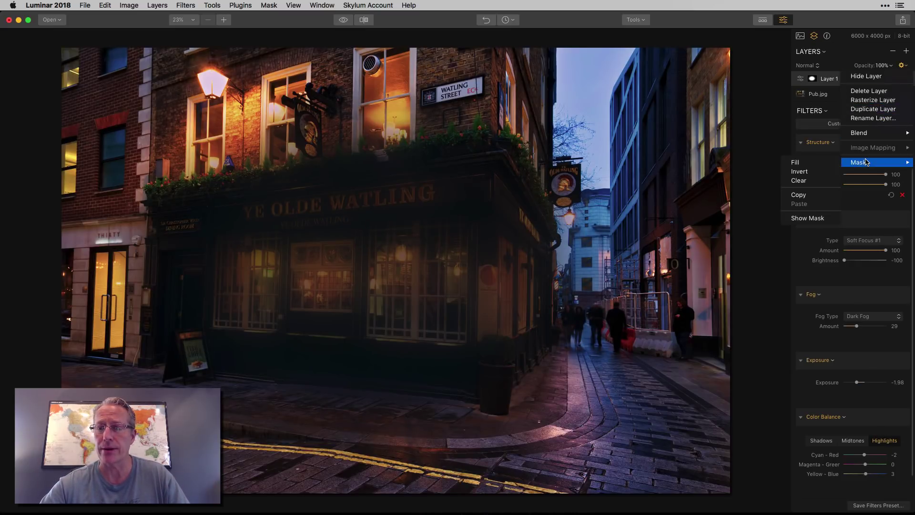
left_click(819, 181)
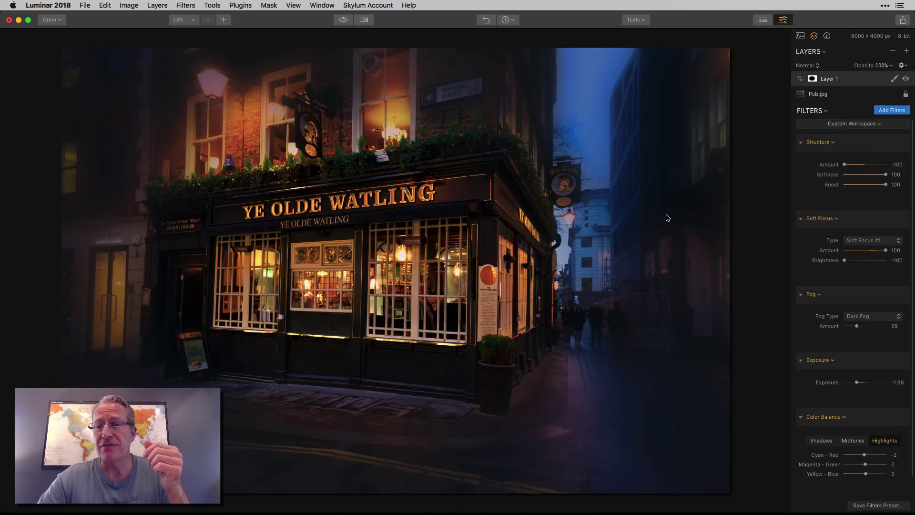
left_click(906, 79)
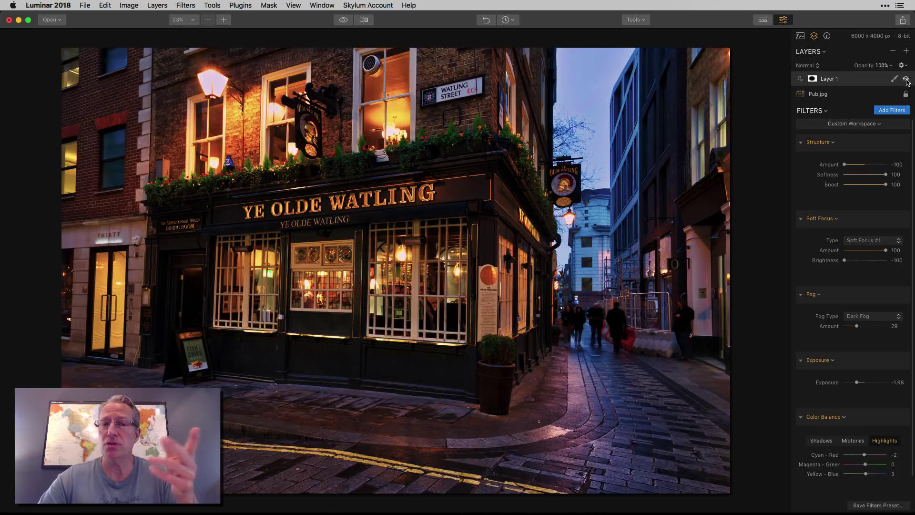
left_click(907, 79)
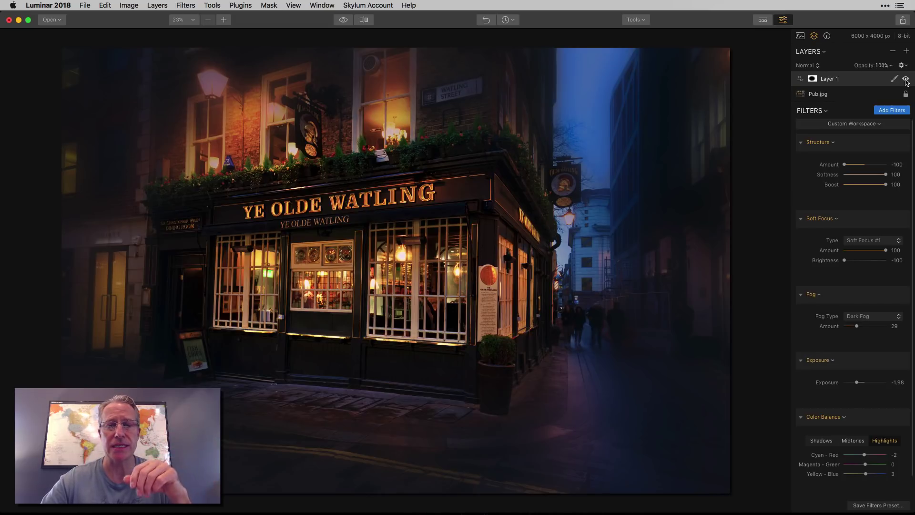
left_click(346, 22)
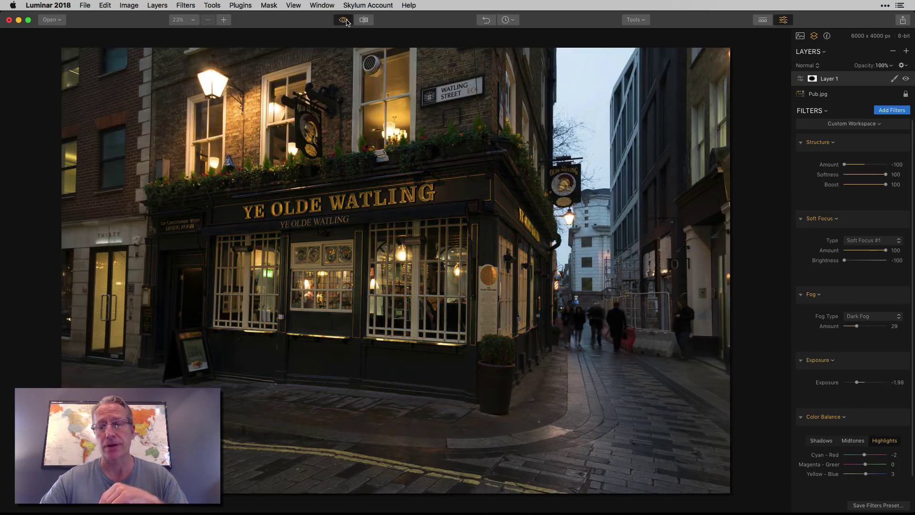
left_click(344, 21)
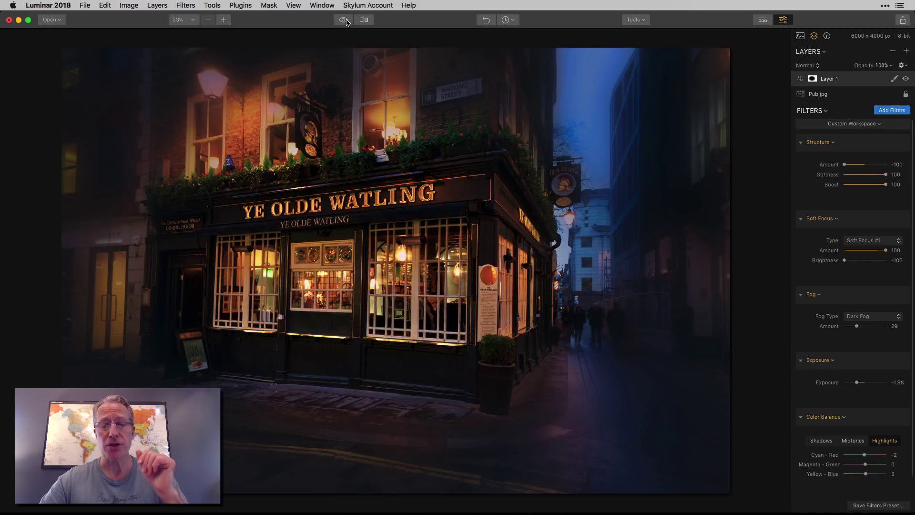